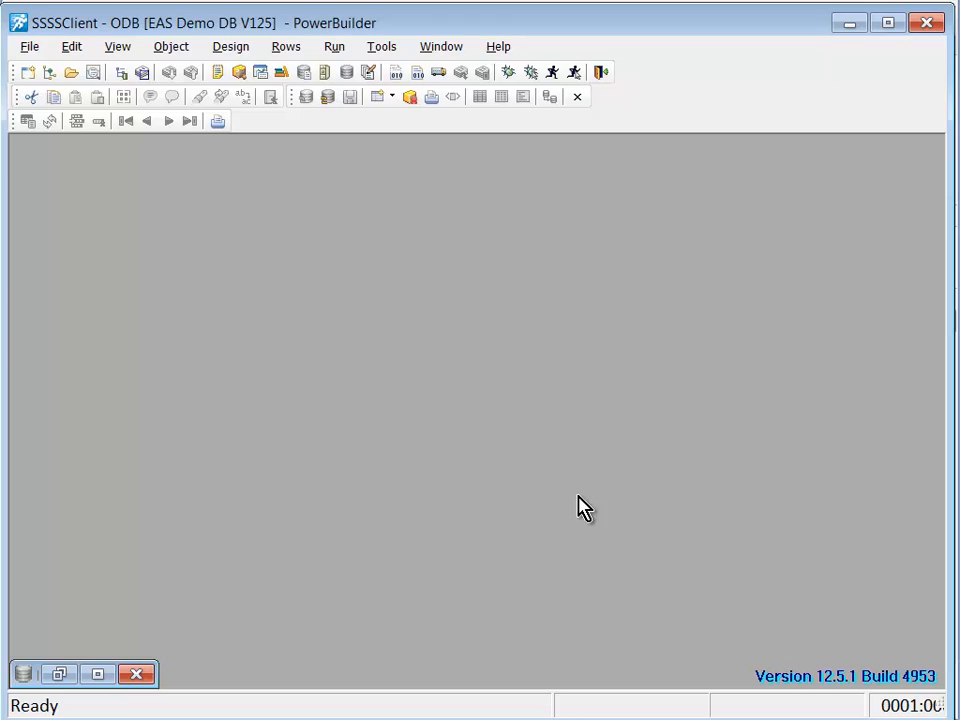
Step: Enter the database user ID and password and connect to the running easdemo125 database
left_click(58, 675)
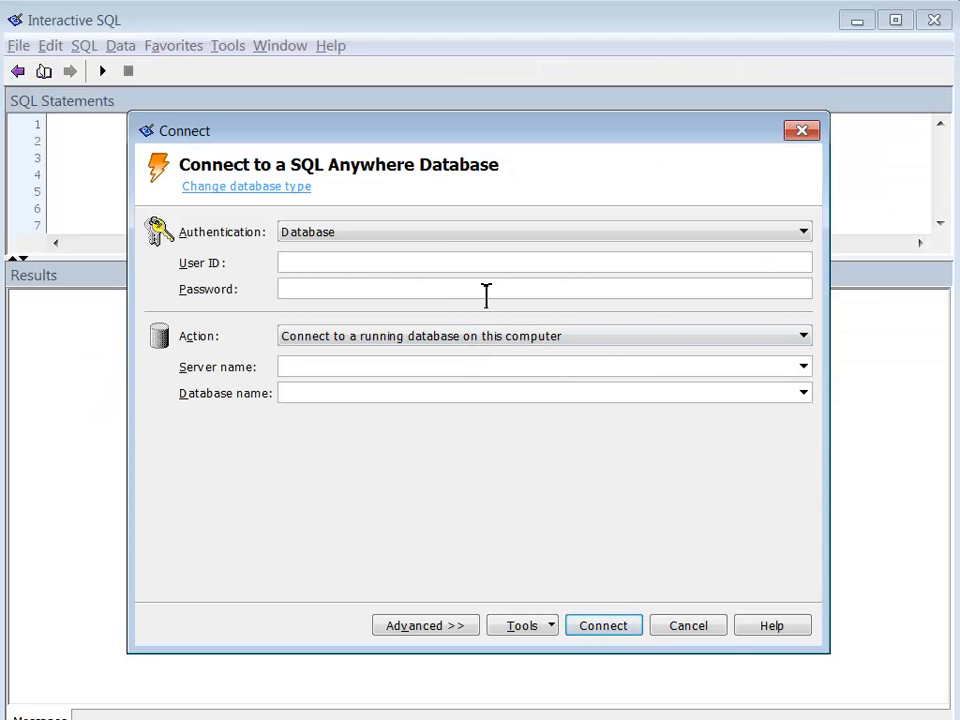
type("dba")
left_click(482, 290)
type("sql")
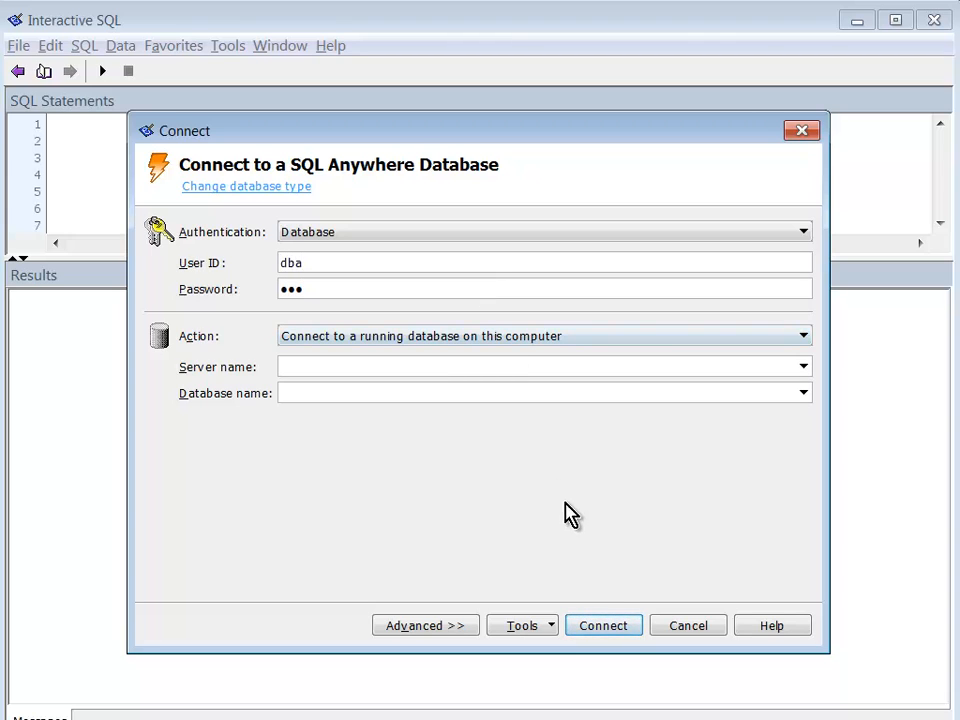
left_click(589, 630)
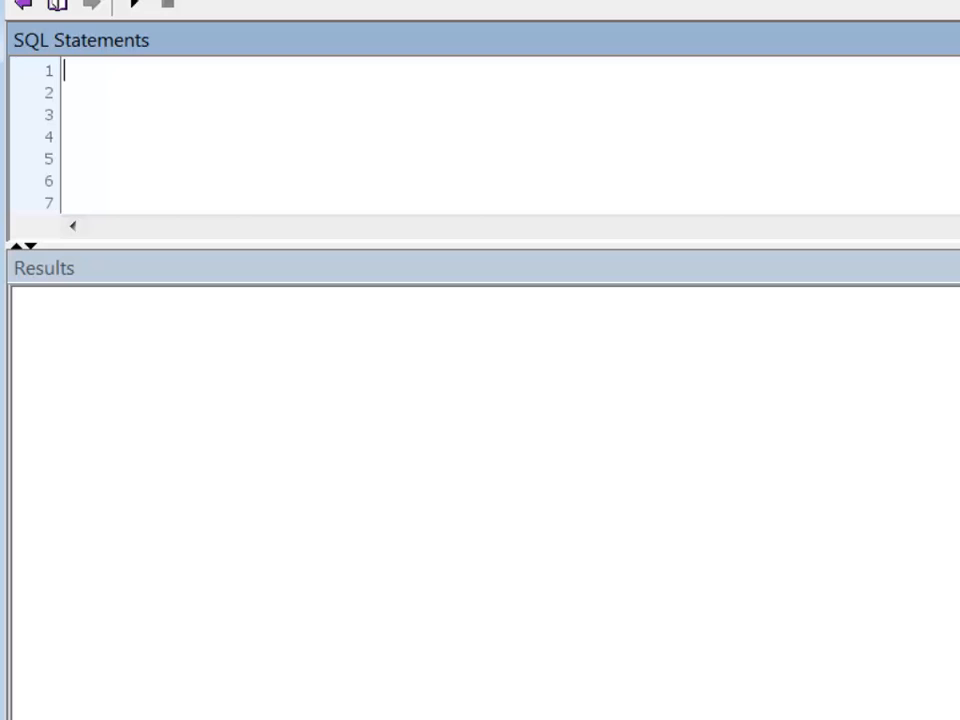
Step: Paste and run the SELECT/OUTPUT TO statements, exporting 147701 sandwiches rows to e:\tempexport\sandwiches.csv
type("SELECT * FROM sandwiches; OUTPUT TO 'e:\\\\tempexport\\\\sandwiches.csv' format text QUOTE '' WITH COLUMN NAMES ;")
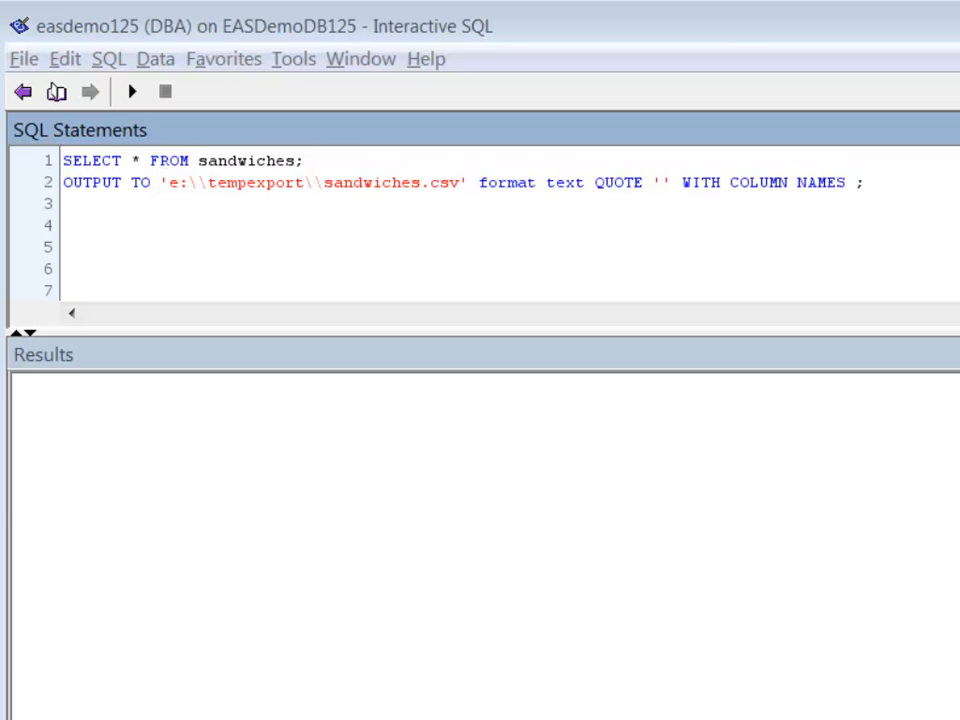
left_click(131, 92)
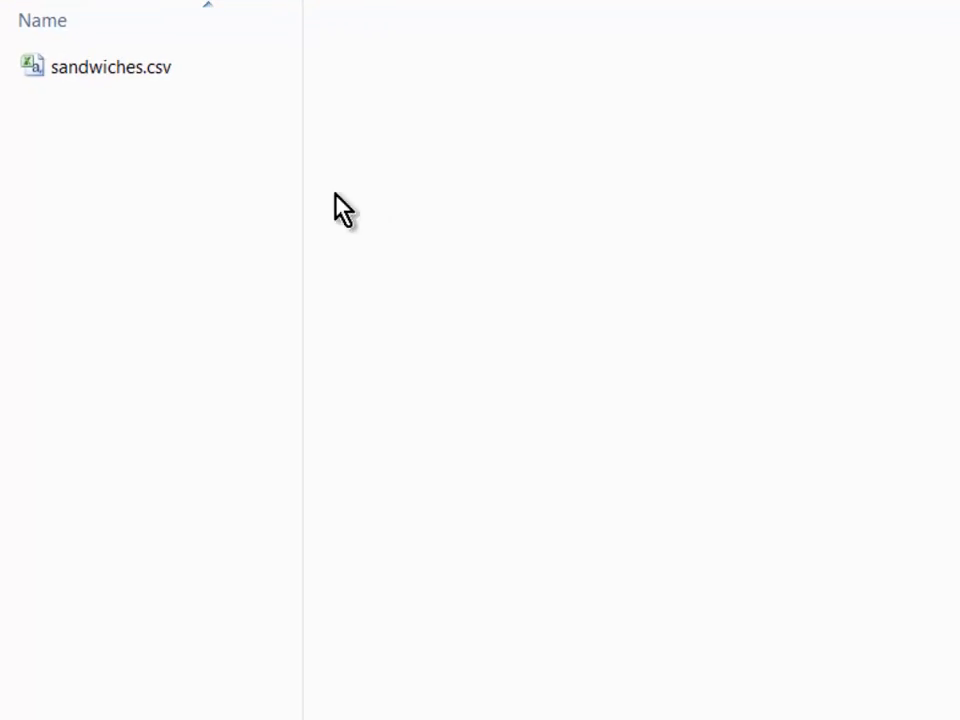
Step: Rename sandwiches.csv to sandwiches.txt, accepting the extension-change warning
right_click(125, 71)
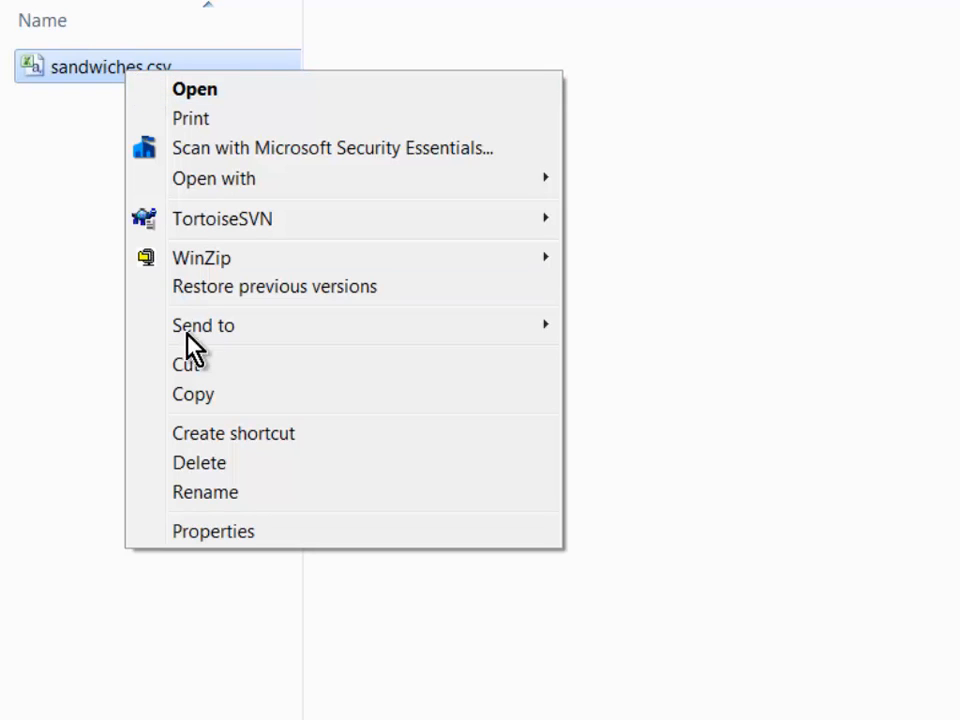
left_click(229, 494)
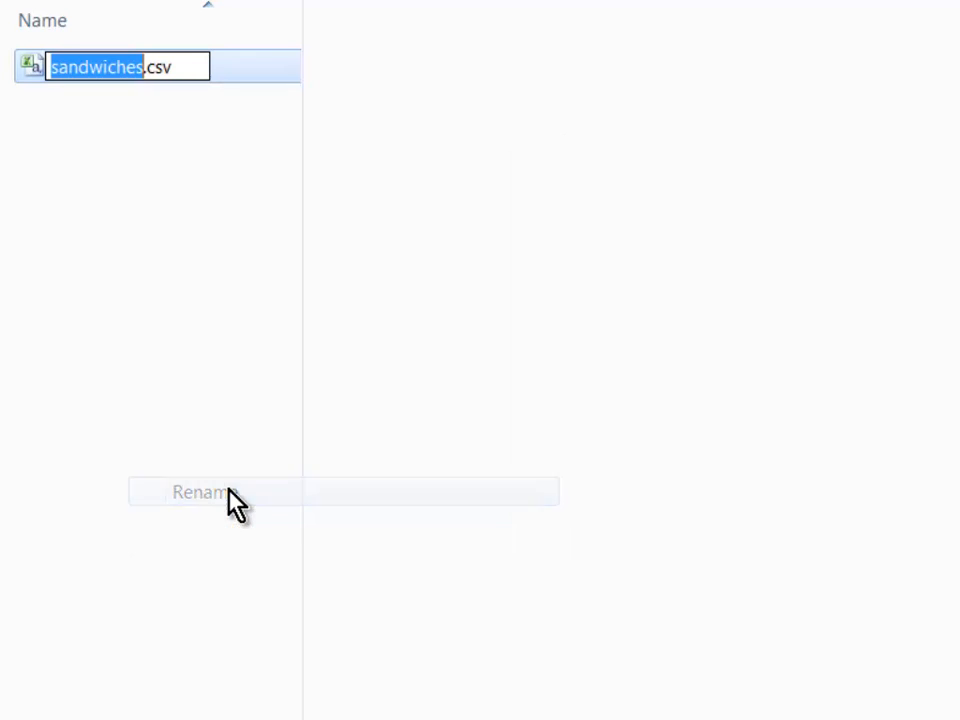
left_click(196, 65)
key("BackSpace")
key("BackSpace")
key("BackSpace")
type("txt")
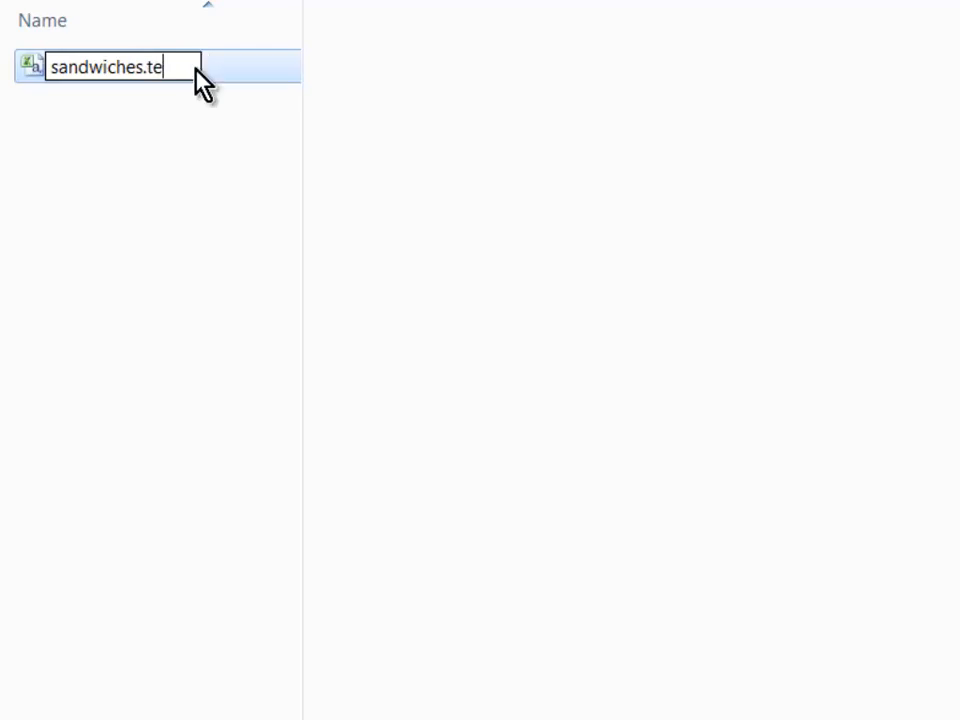
key("Return")
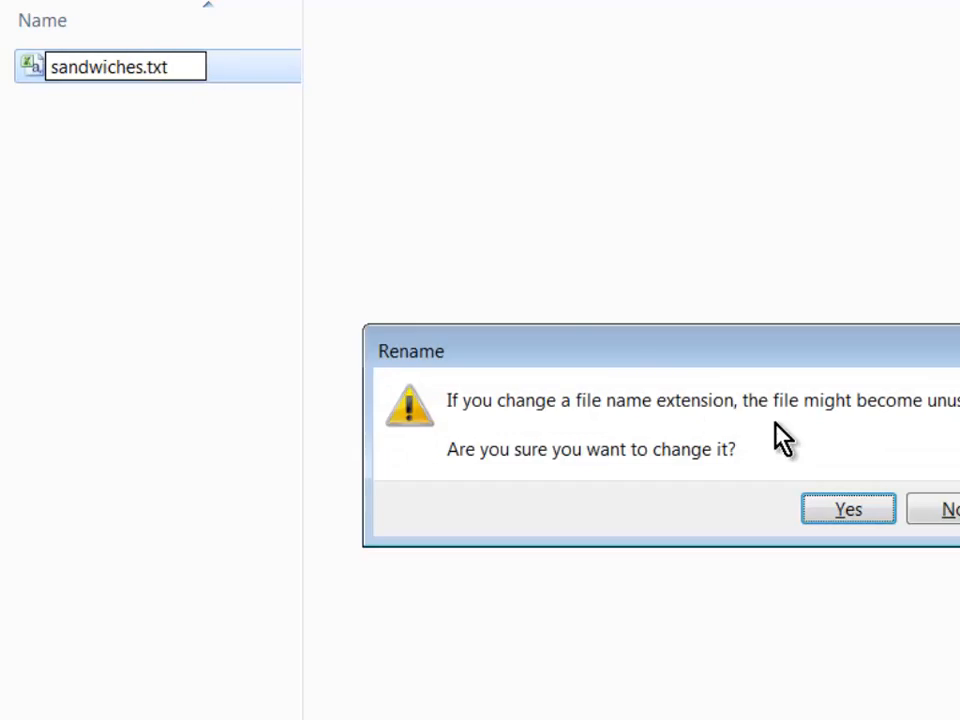
left_click(848, 509)
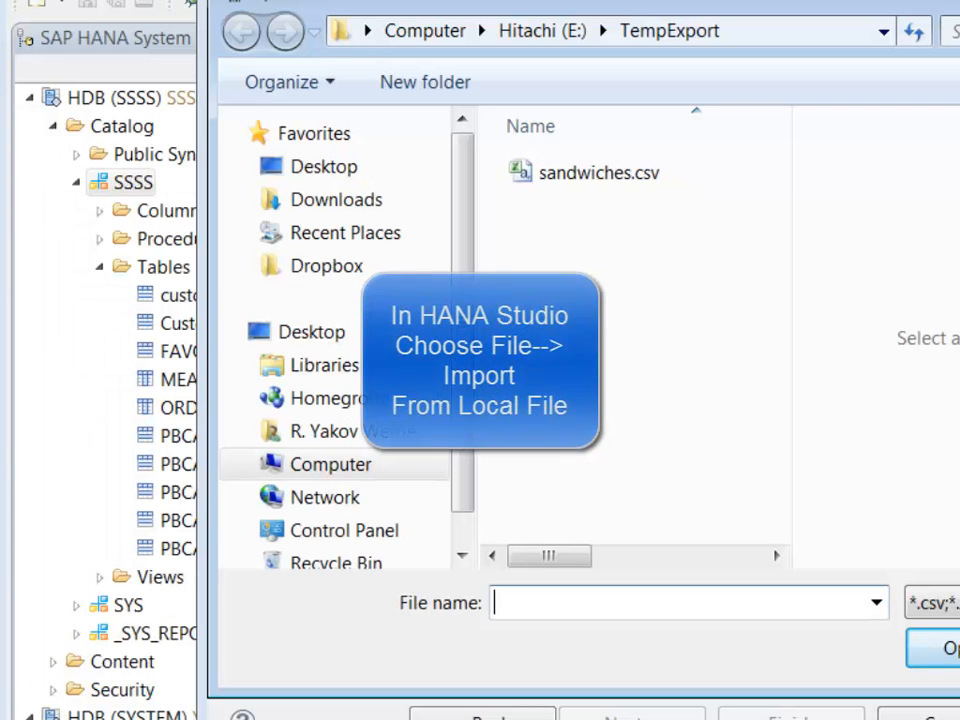
Step: Select sandwiches.csv as the import source with Header row exists and Import all data ticked
left_click(619, 172)
left_click(945, 655)
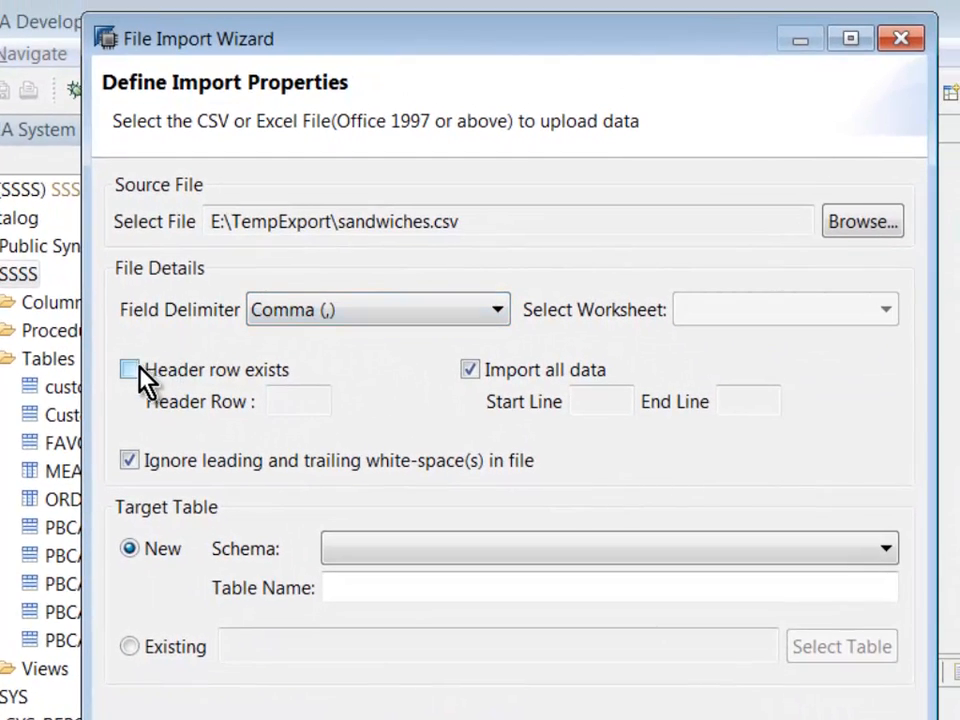
left_click(139, 368)
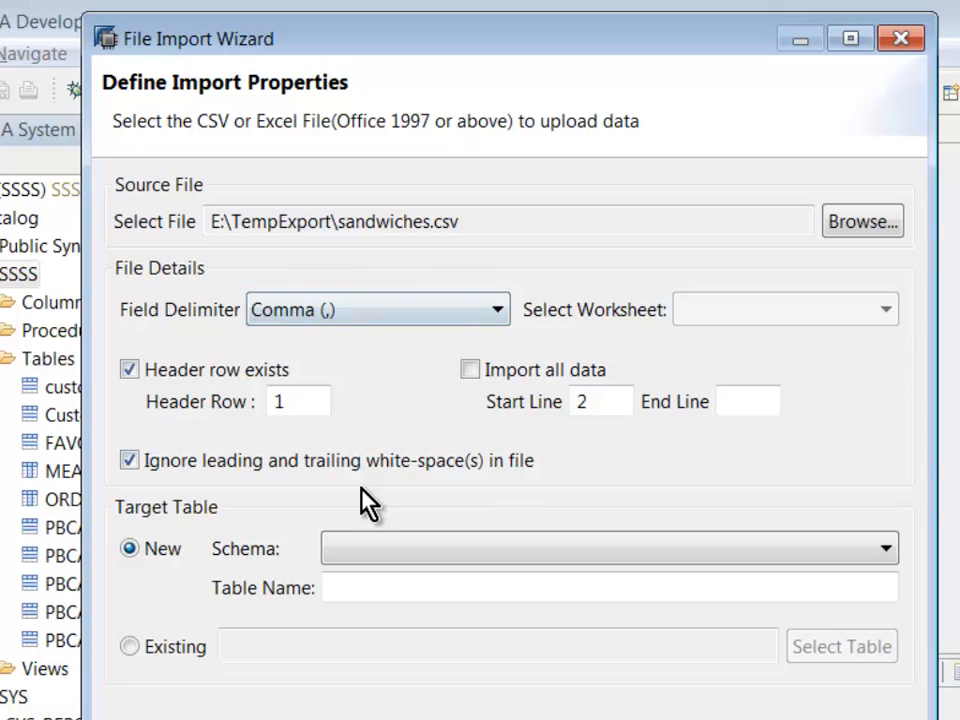
left_click(471, 370)
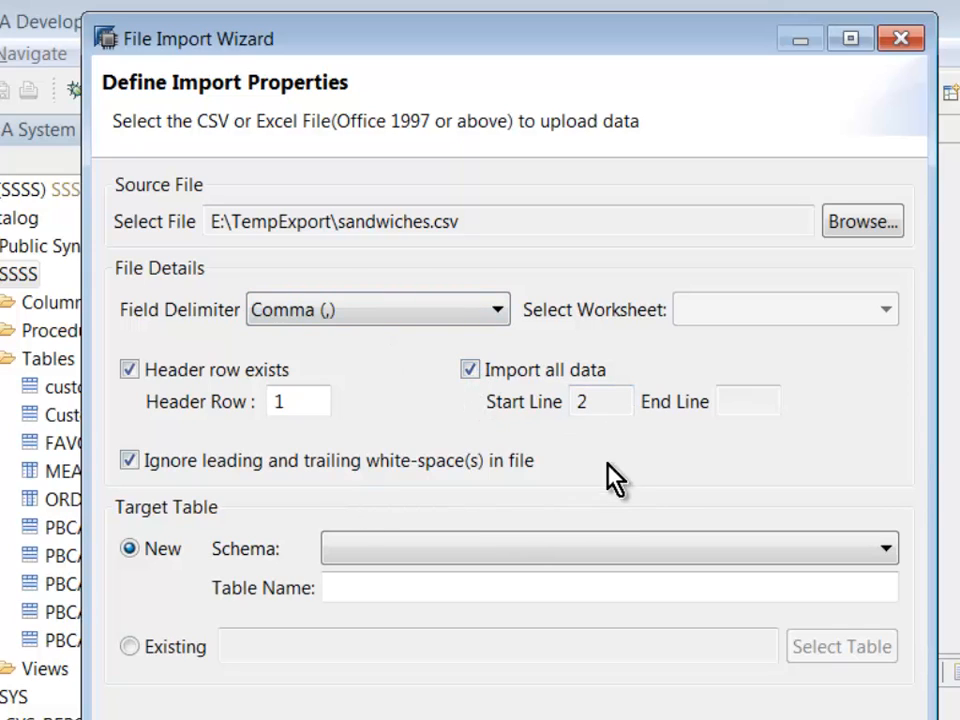
Step: Target a new table named SANDWICHES in schema SSSS
left_click(400, 550)
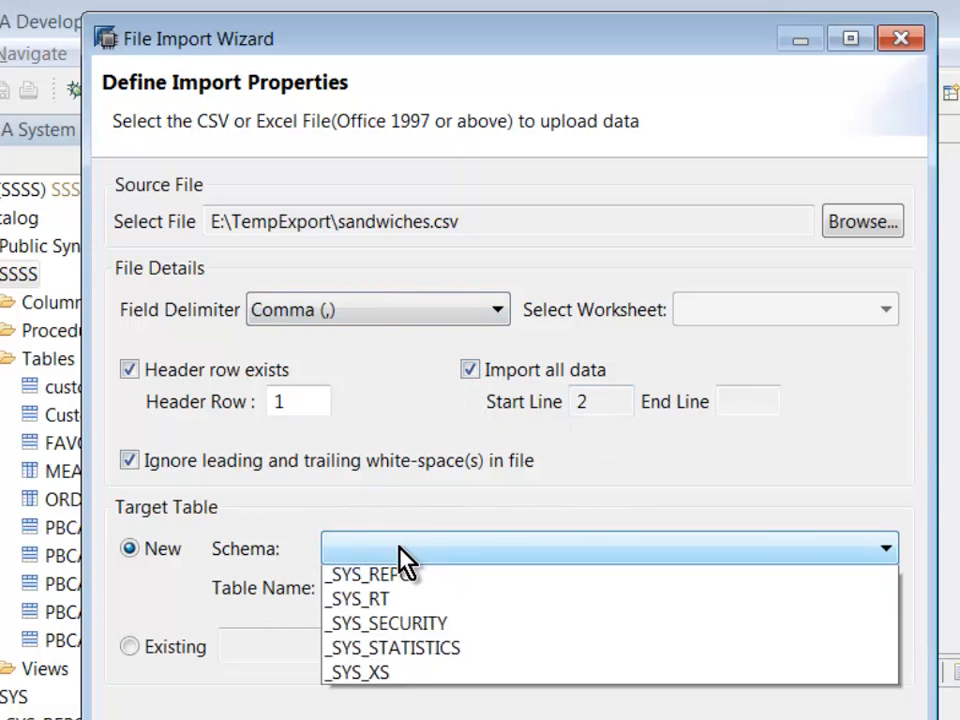
left_click(380, 628)
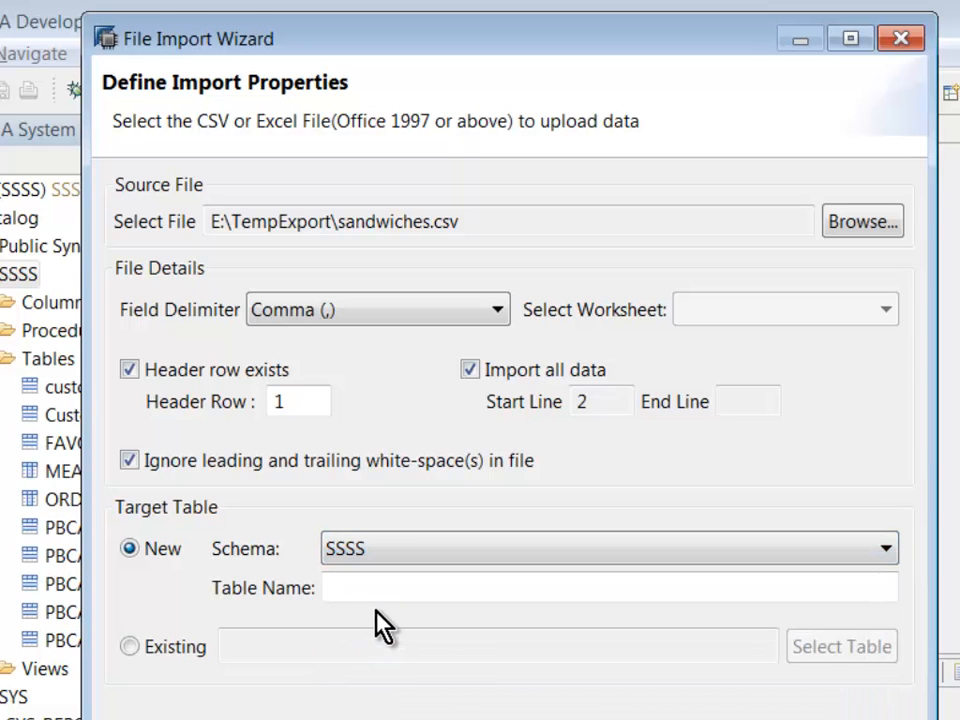
left_click(386, 592)
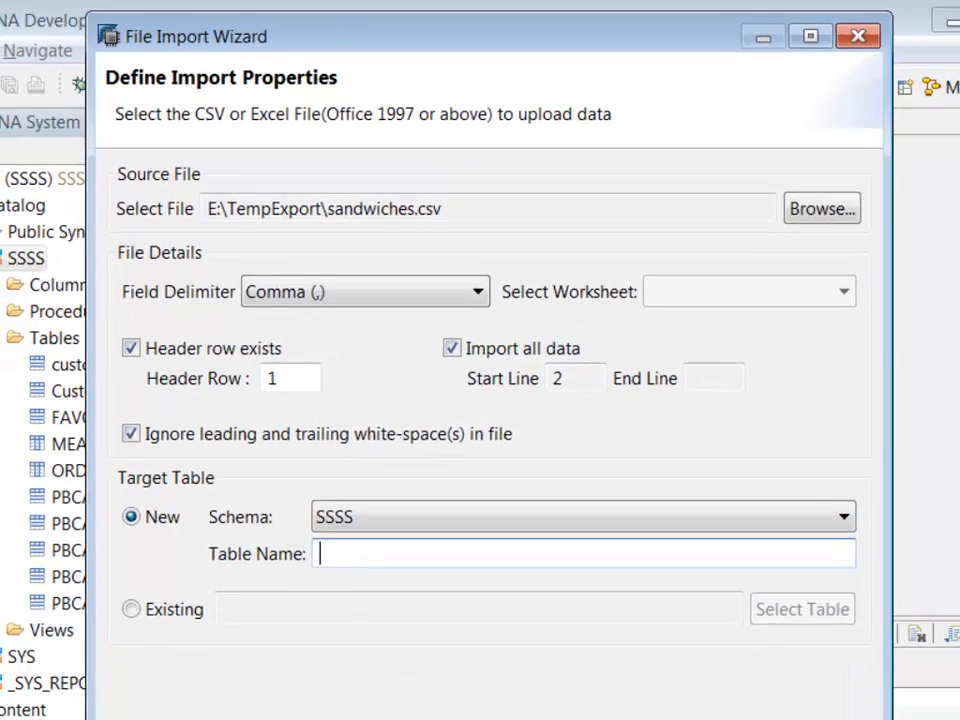
type("SANDWICHES")
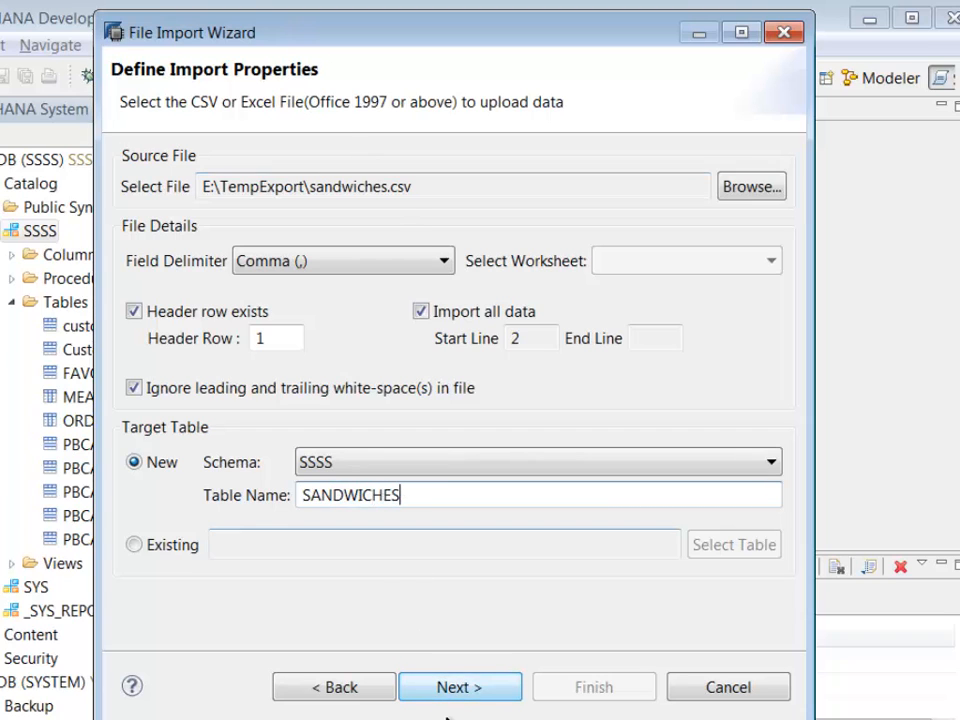
Step: On the enlarged table definition page, change ORDER_TIME's data type to TIMESTAMP
left_click(463, 687)
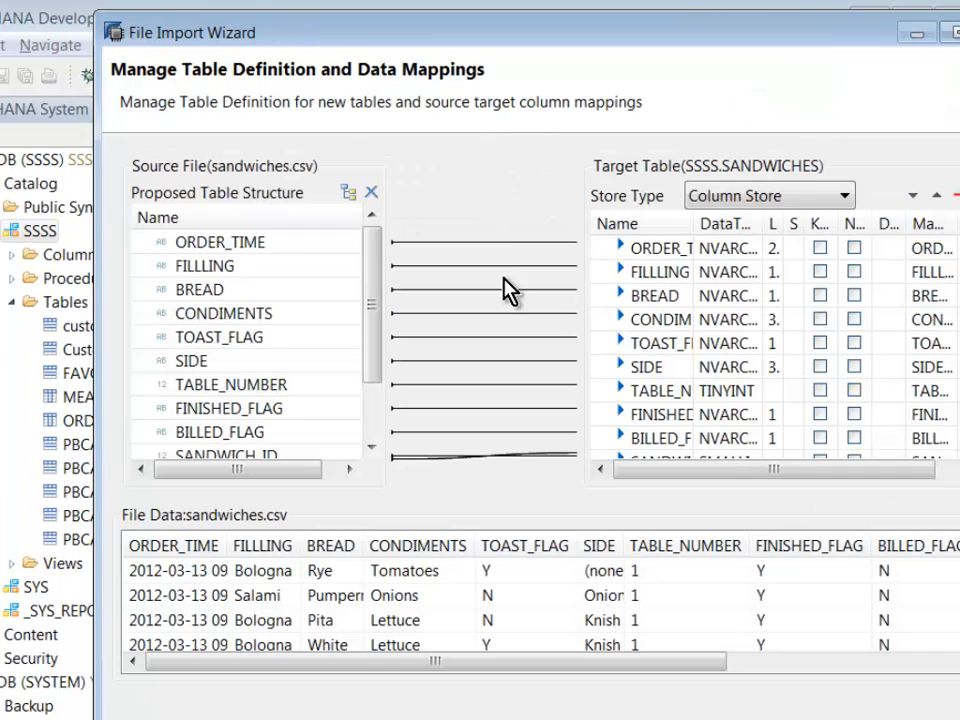
left_click_drag(520, 30, 470, 52)
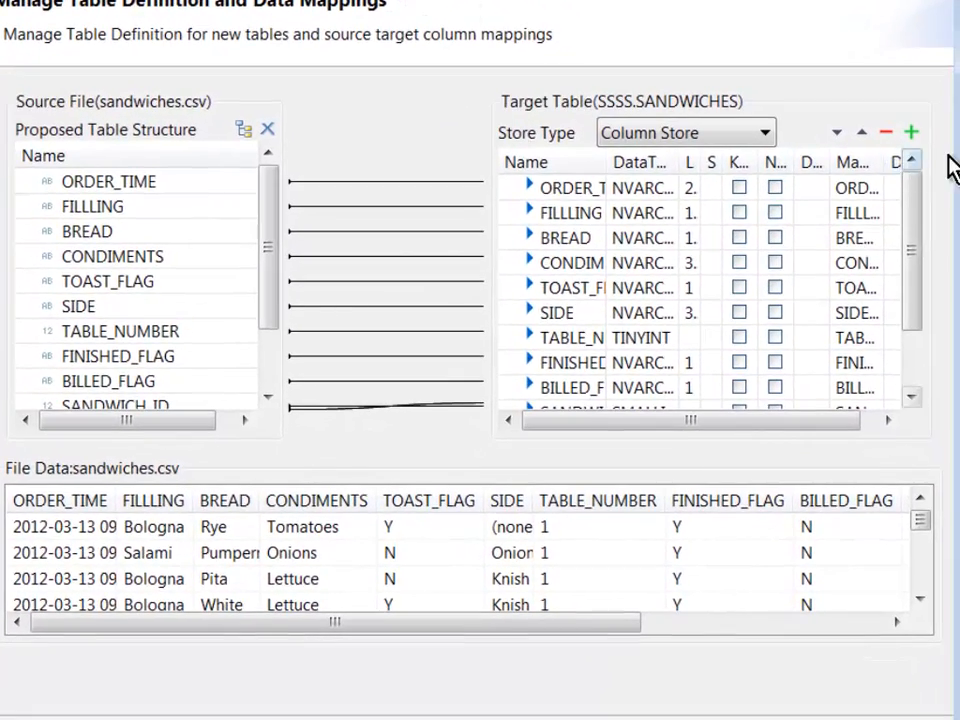
left_click_drag(951, 154, 959, 155)
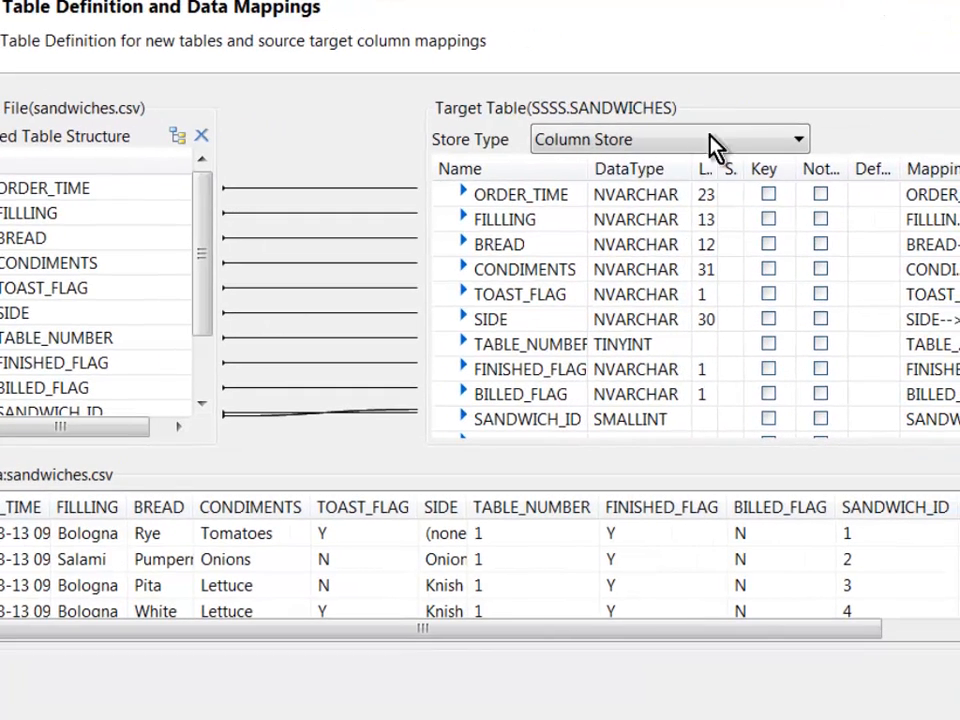
left_click(707, 192)
left_click(680, 197)
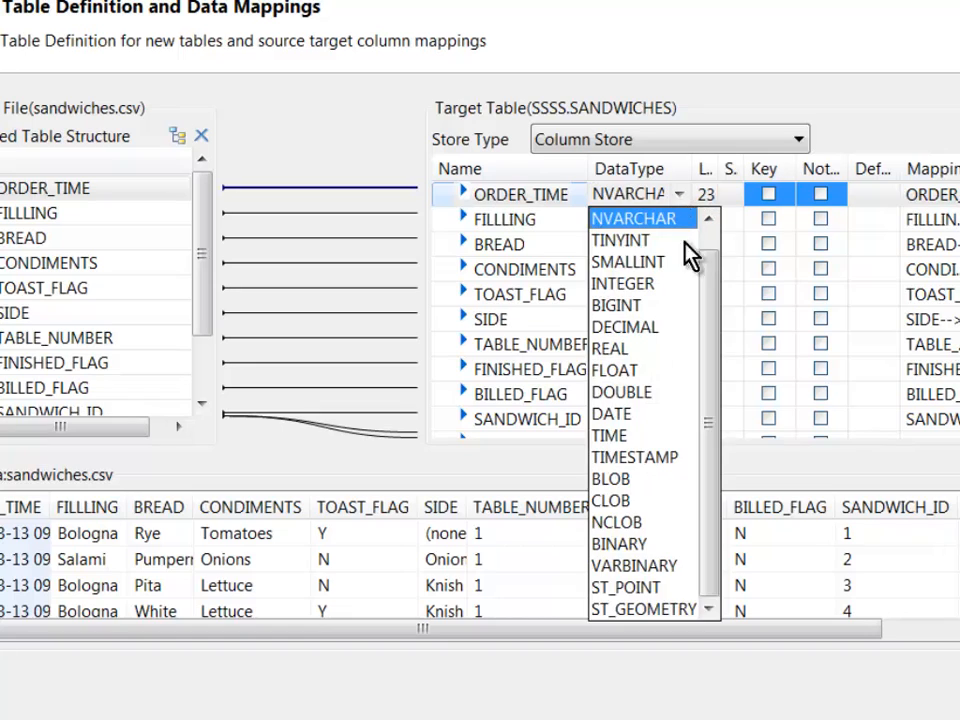
scroll(696, 252, "up", 1)
left_click(640, 218)
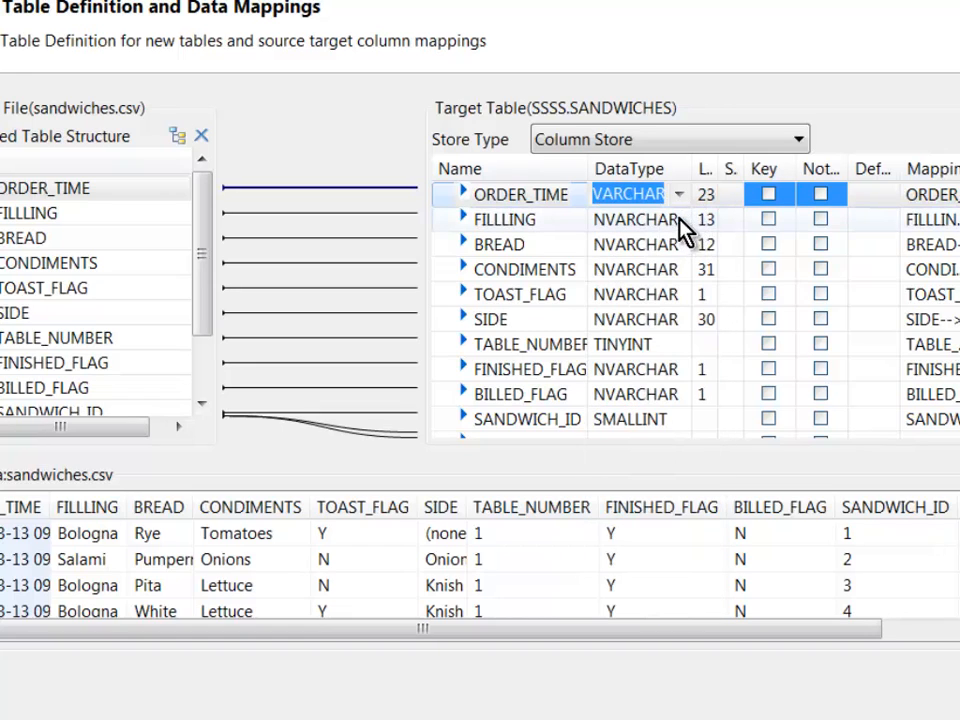
left_click(685, 196)
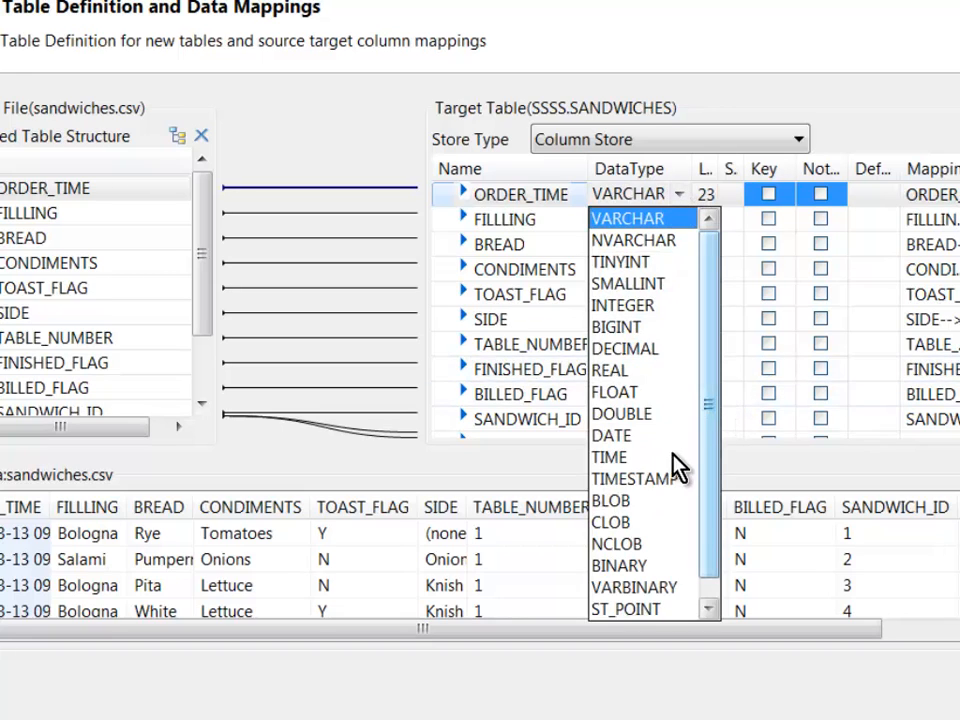
left_click(668, 481)
Step: Scroll down to SANDWICH_ID and open its data type choices
left_click(672, 219)
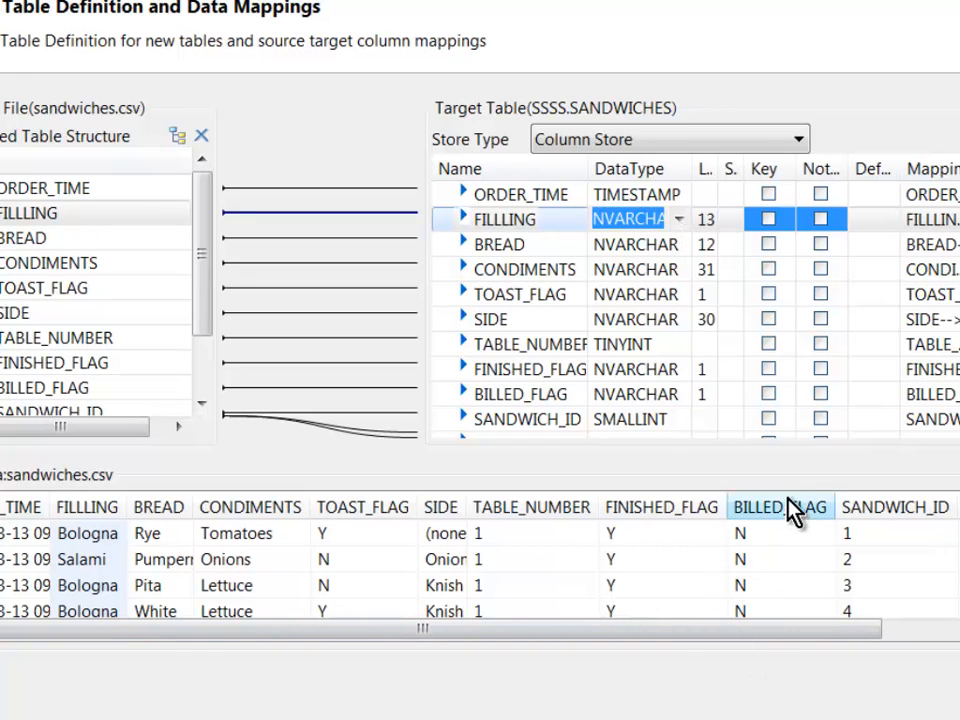
scroll(626, 418, "down", 2)
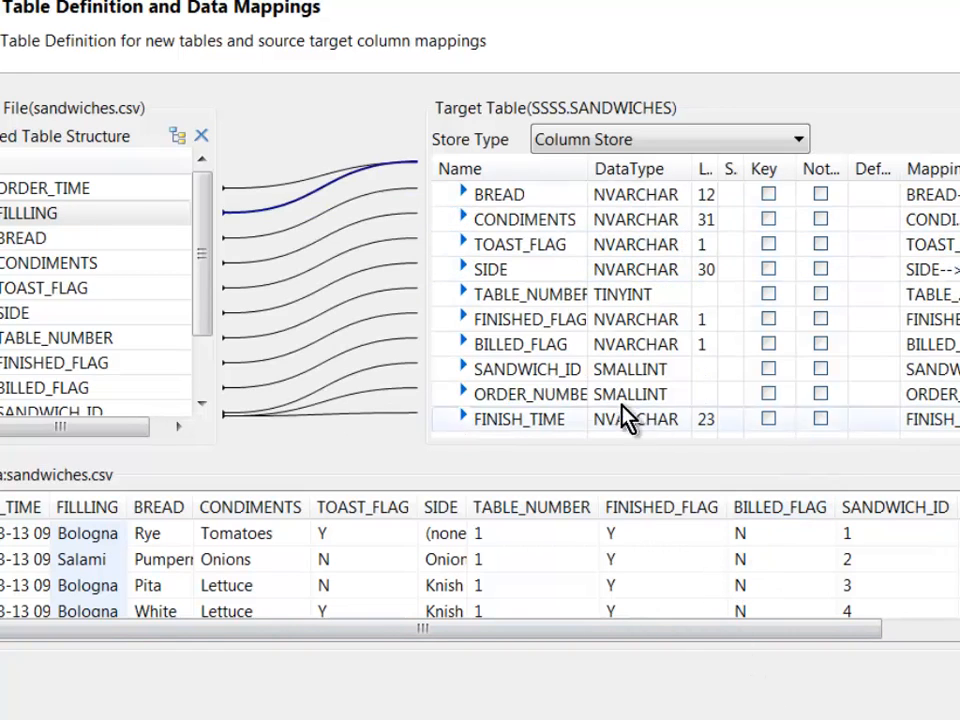
left_click(677, 385)
left_click(679, 372)
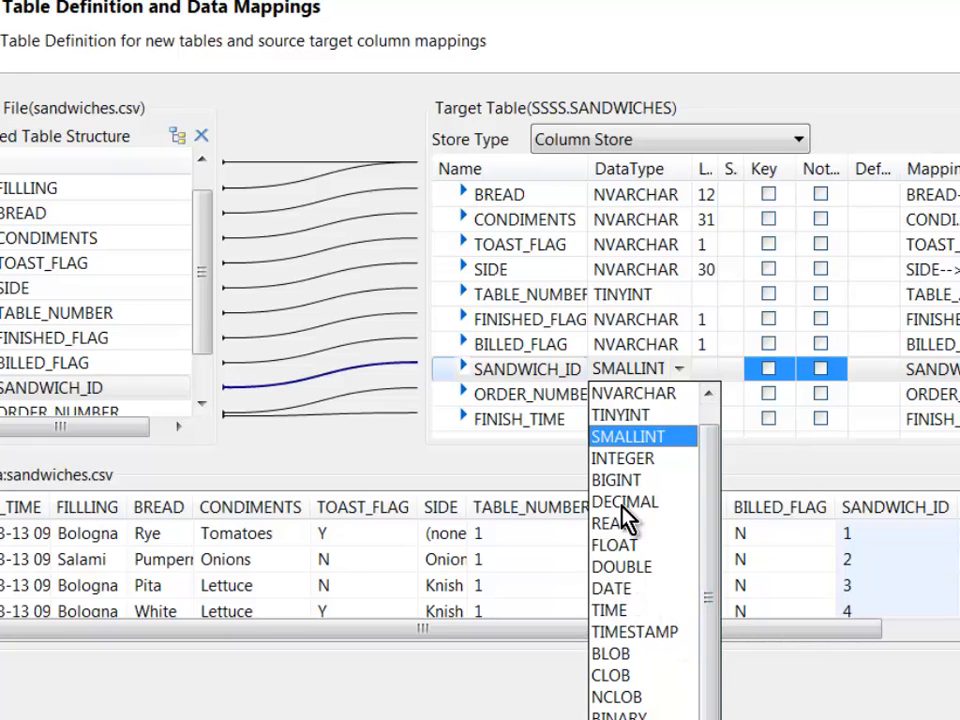
Step: Make SANDWICH_ID an INTEGER column, keep Column Store, and advance to the import summary
left_click(634, 460)
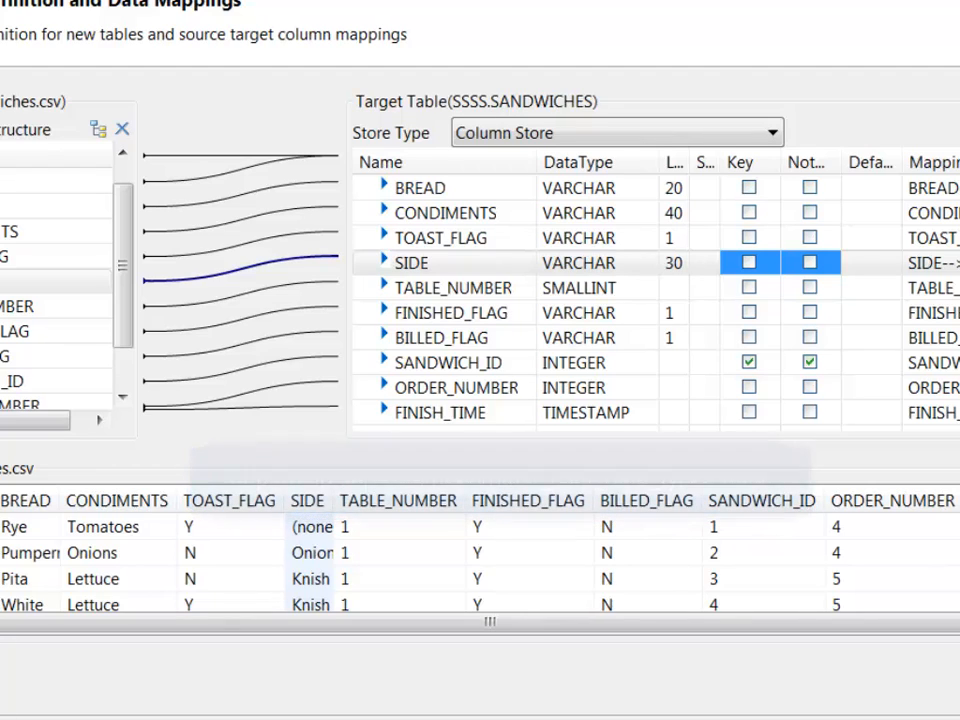
left_click(528, 138)
left_click(528, 138)
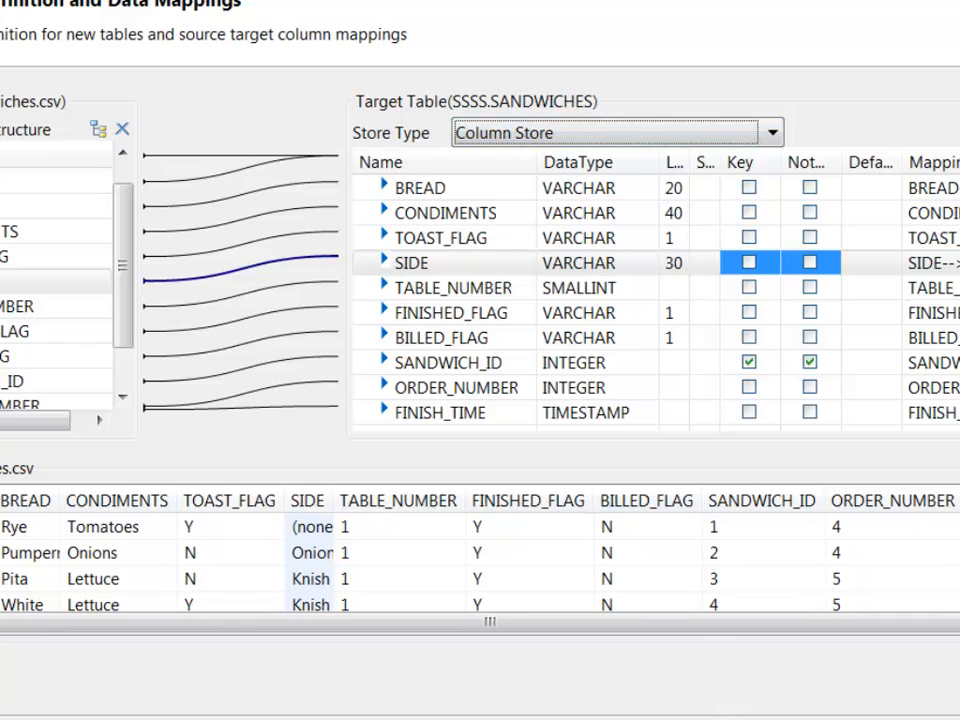
key("Return")
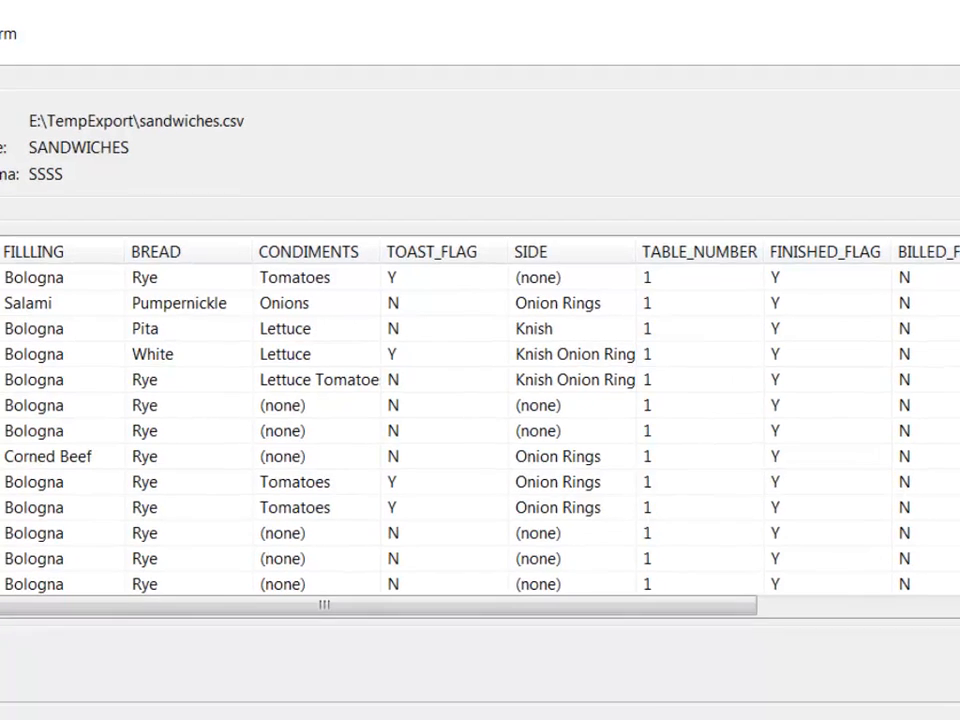
Step: Run the import into SSSS.SANDWICHES and dismiss the Job Details report showing 100% success
left_click(851, 707)
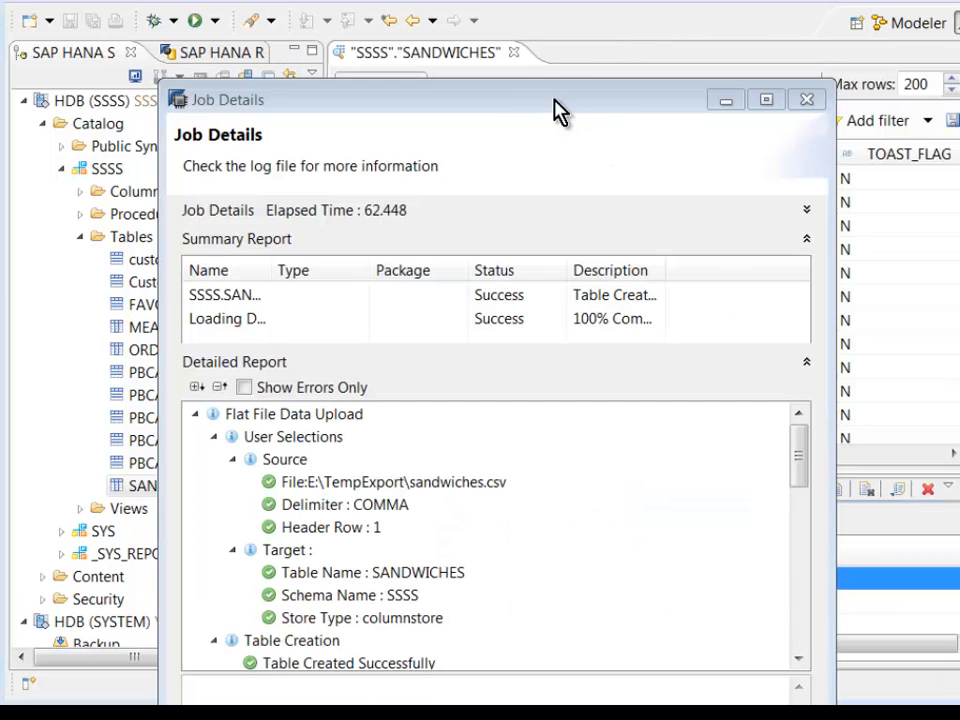
left_click_drag(553, 111, 519, 0)
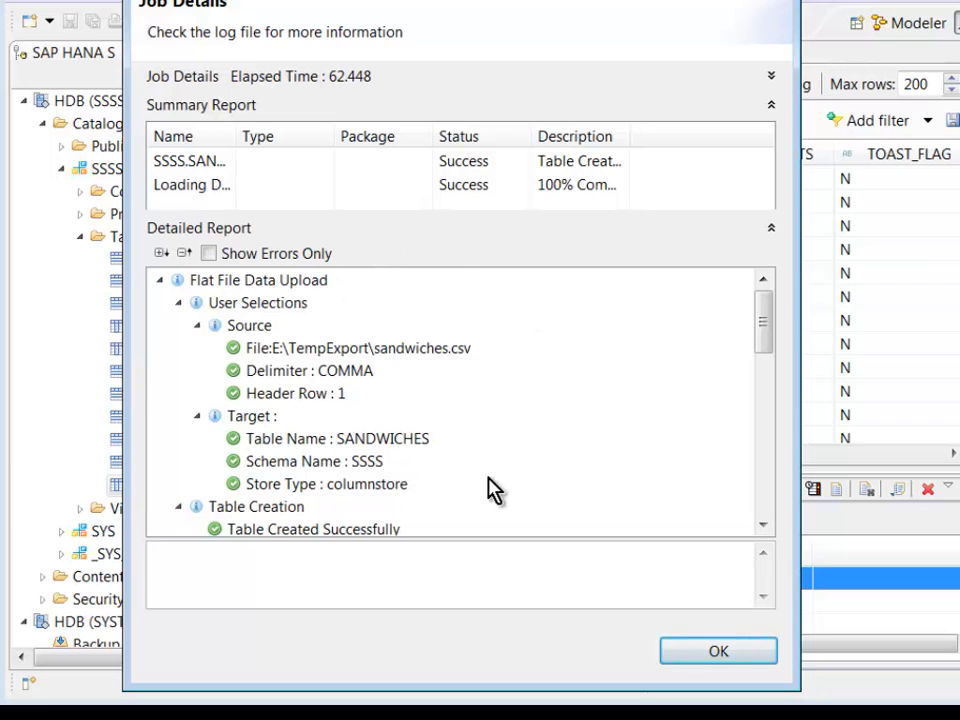
left_click_drag(763, 352, 771, 311)
left_click_drag(793, 225, 809, 223)
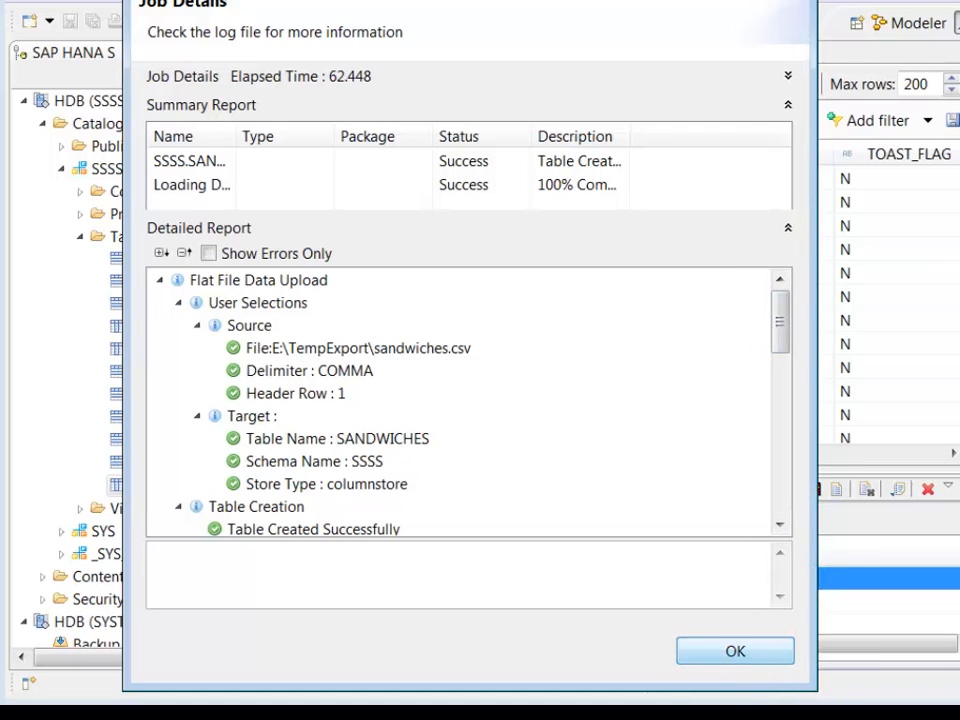
left_click(735, 651)
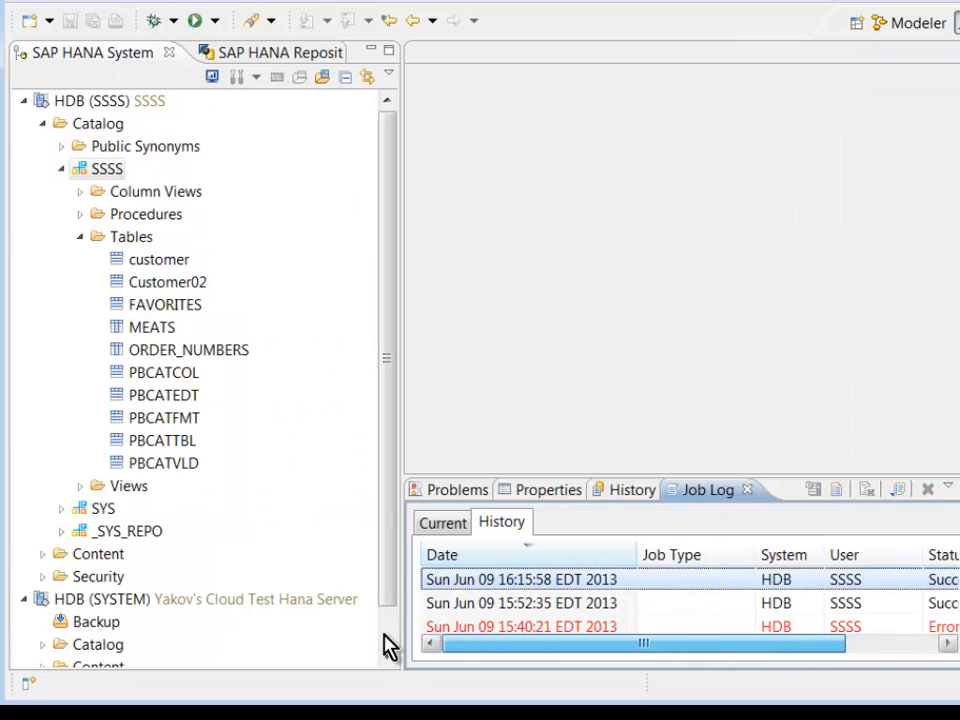
Step: Refresh the SSSS Tables folder so SANDWICHES is listed
left_click(139, 242)
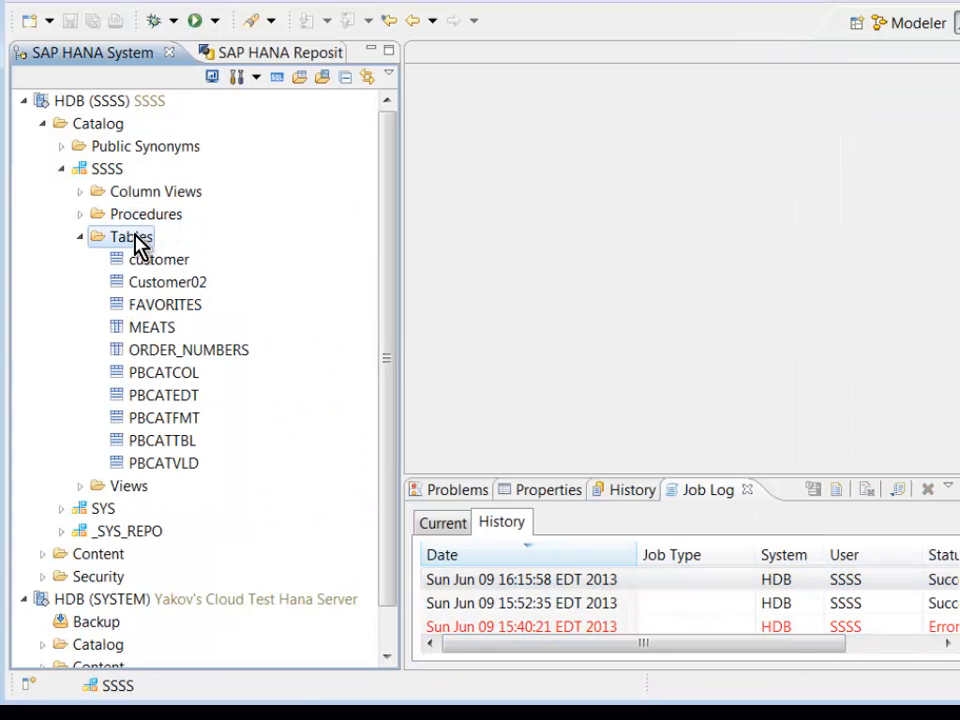
right_click(139, 244)
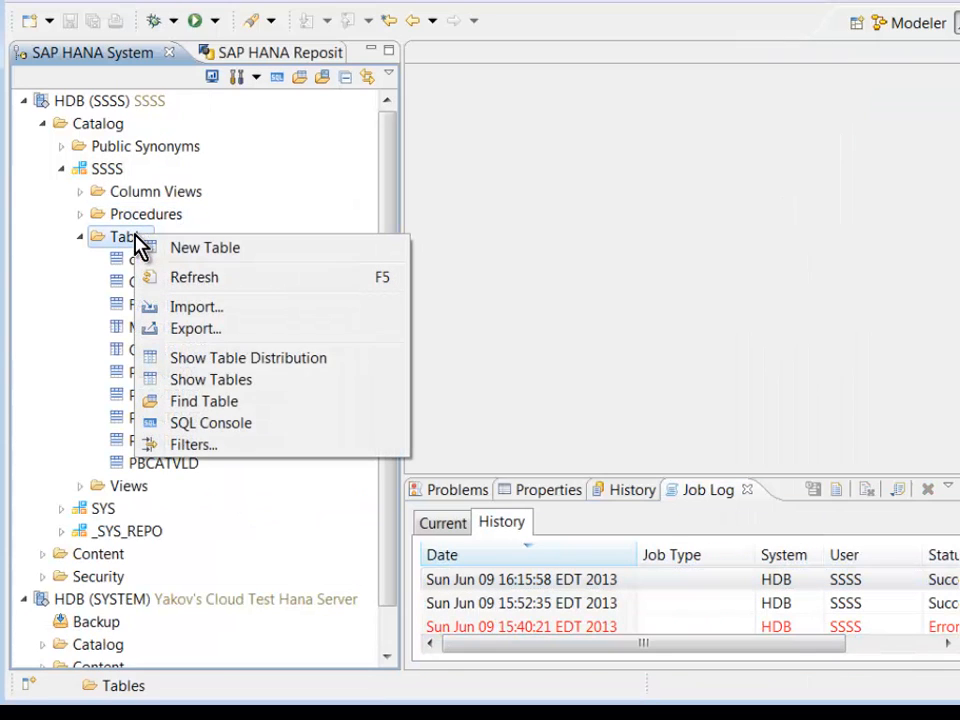
left_click(184, 280)
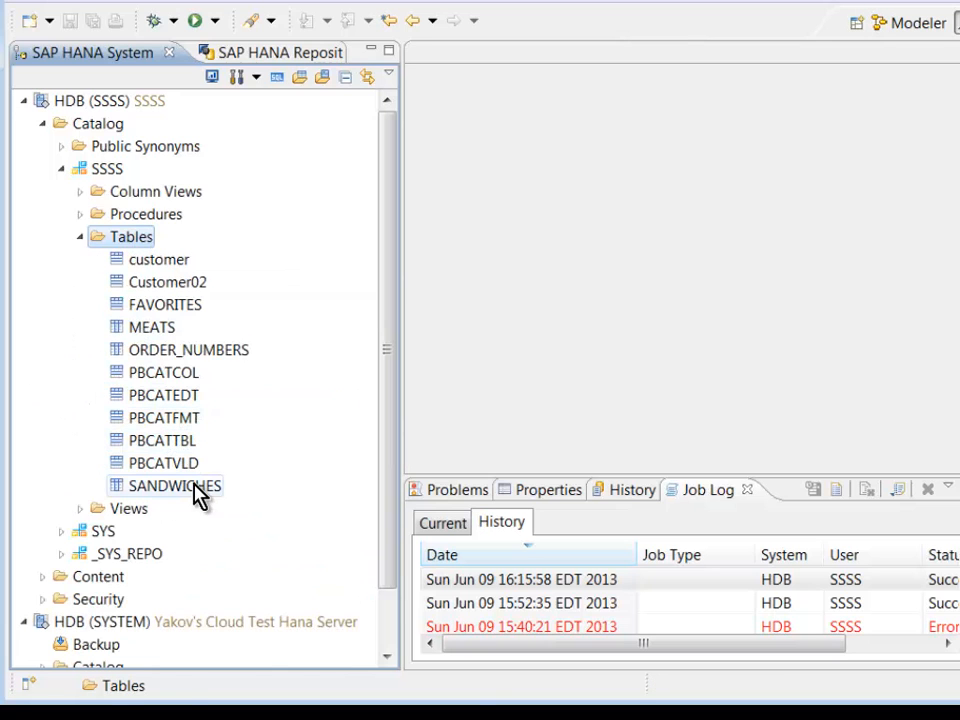
Step: Open the SANDWICHES data preview and enlarge it to browse the 200 retrieved rows
right_click(194, 485)
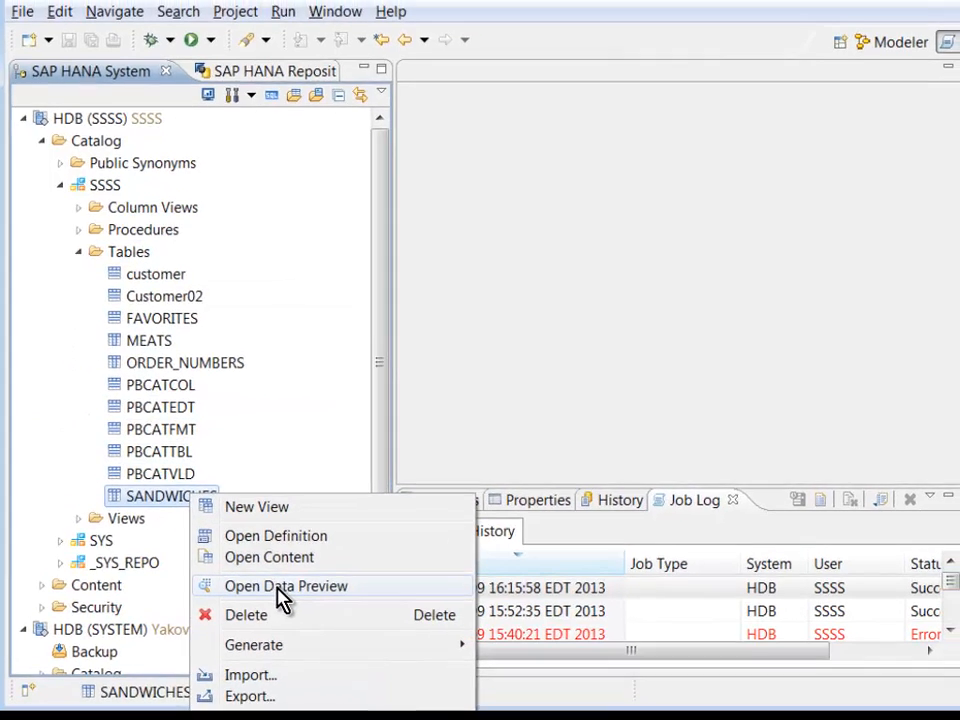
left_click(285, 578)
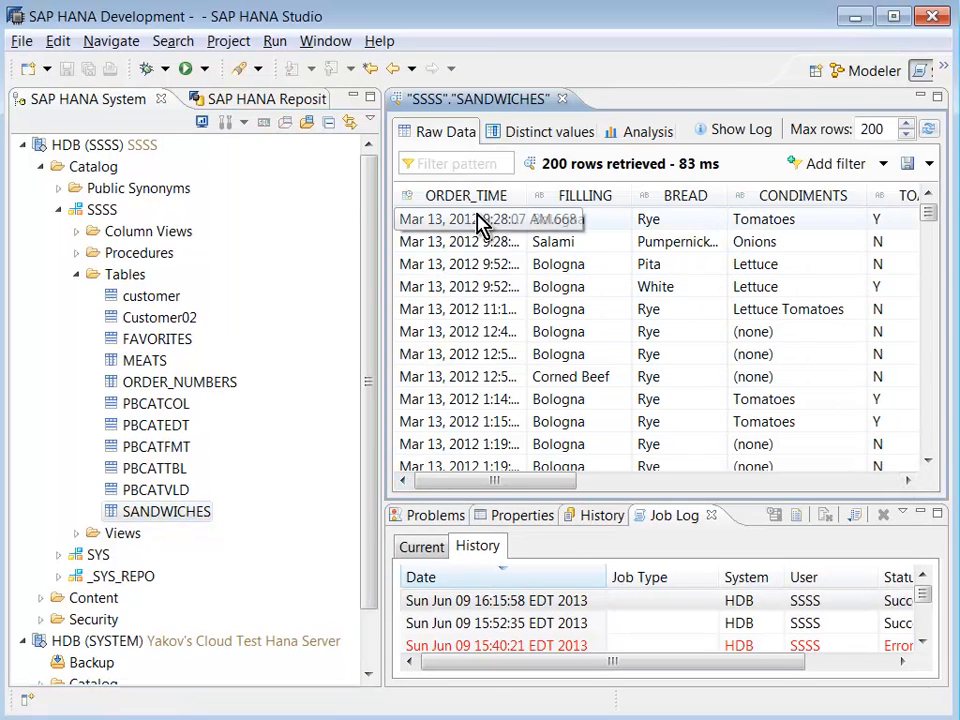
left_click_drag(381, 161, 302, 176)
left_click_drag(476, 482, 896, 461)
left_click_drag(930, 217, 945, 388)
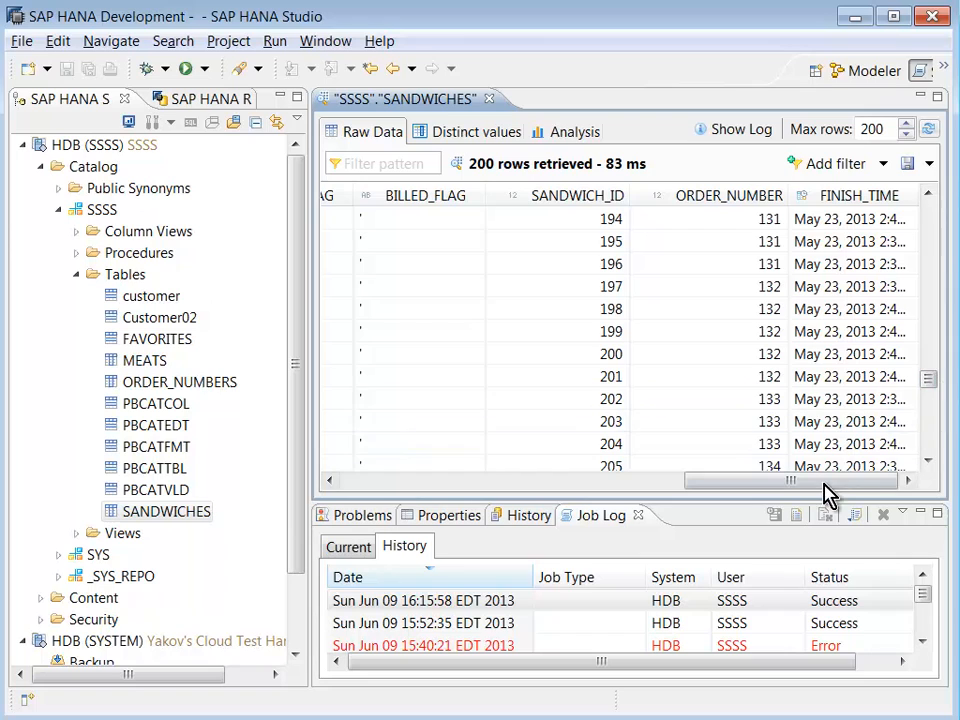
left_click_drag(823, 481, 557, 634)
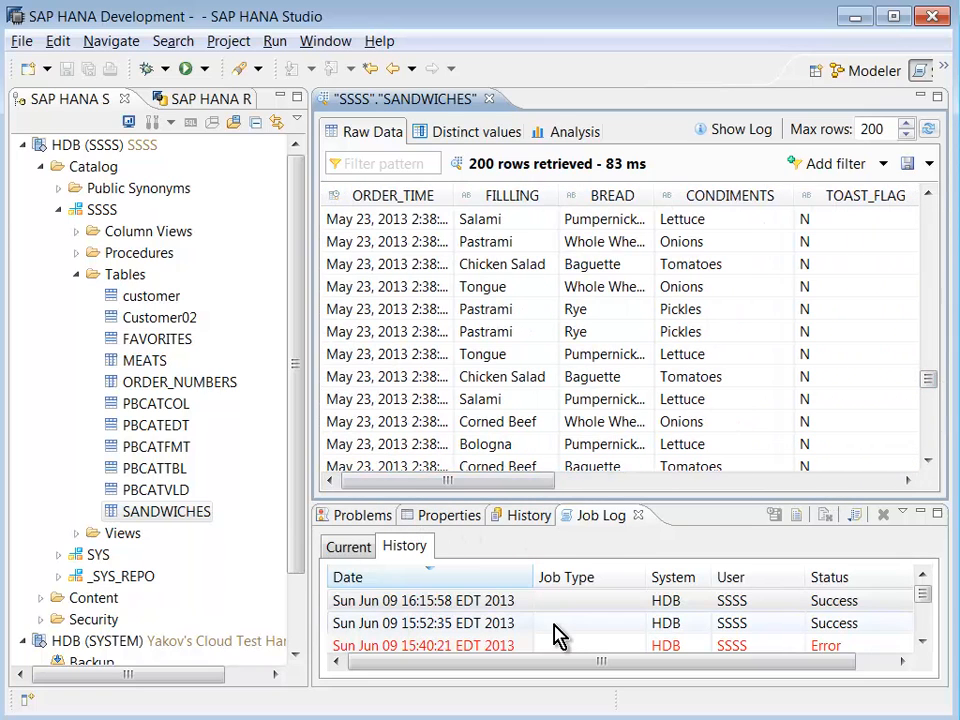